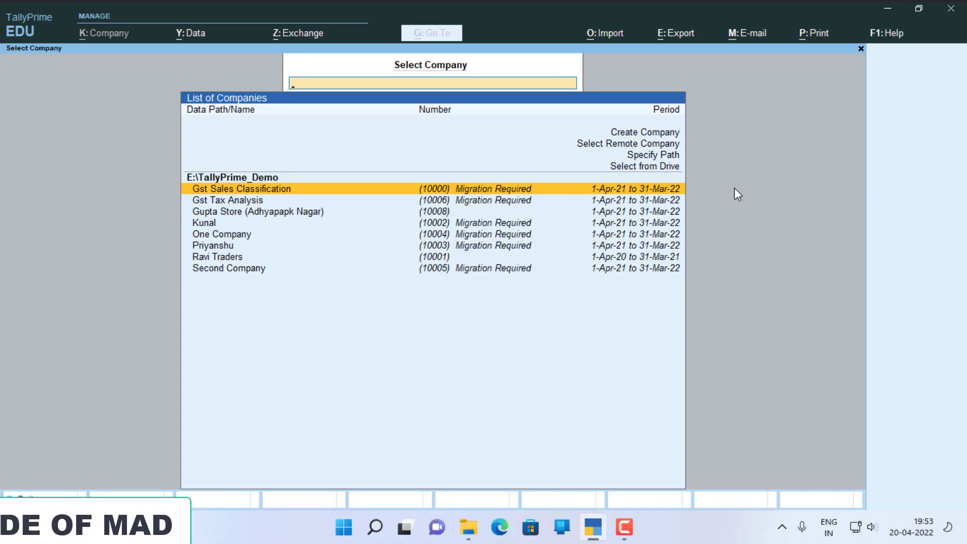
# - Start a new company named Abhishek Pvt Ltd, keeping the same mailing name
pyautogui.press('Up')
pyautogui.press('Up')
pyautogui.press('Up')
pyautogui.press('Up')
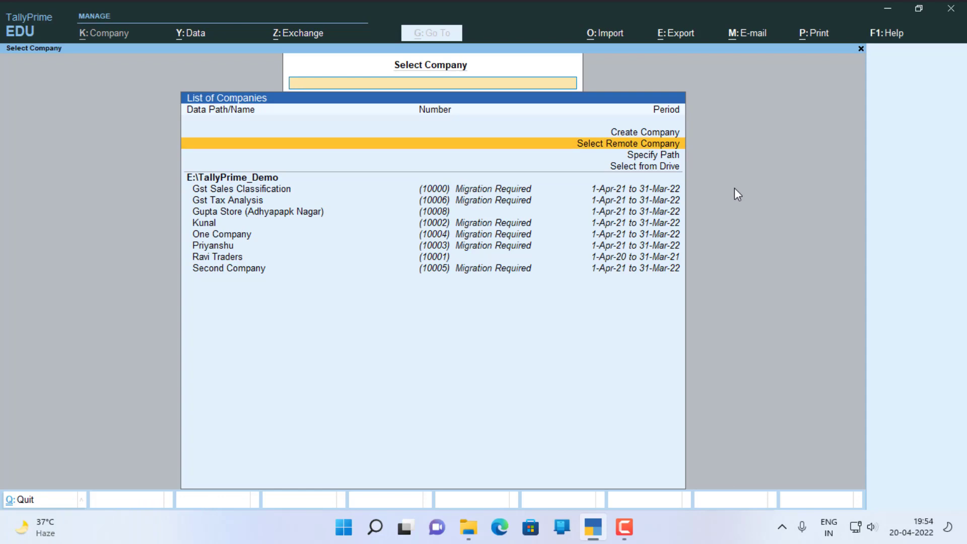
pyautogui.press('Up')
pyautogui.press('Return')
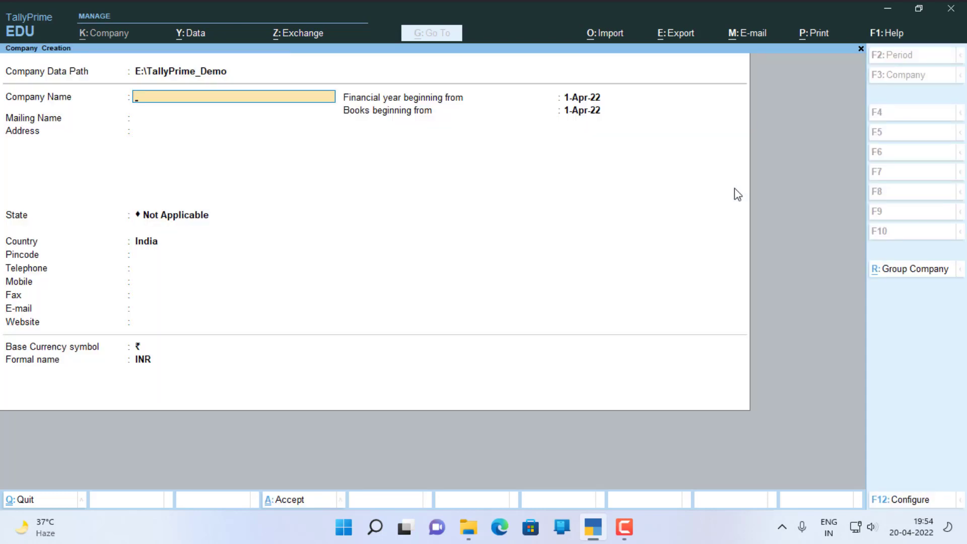
pyautogui.write('Abhishek Pvt Ltd')
pyautogui.press('Return')
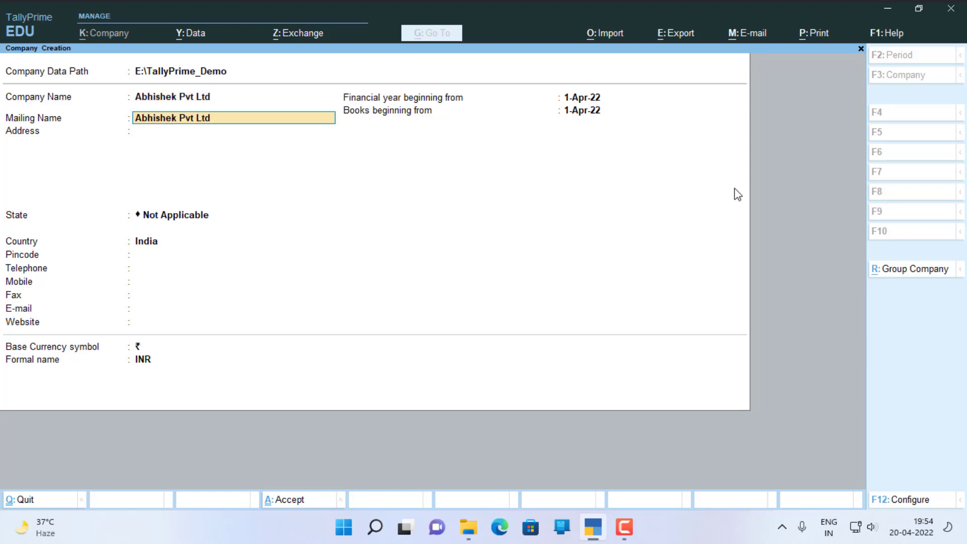
pyautogui.press('Return')
# - Set the company's state to Delhi and bring up its configuration options
pyautogui.press('Return')
pyautogui.write('del')
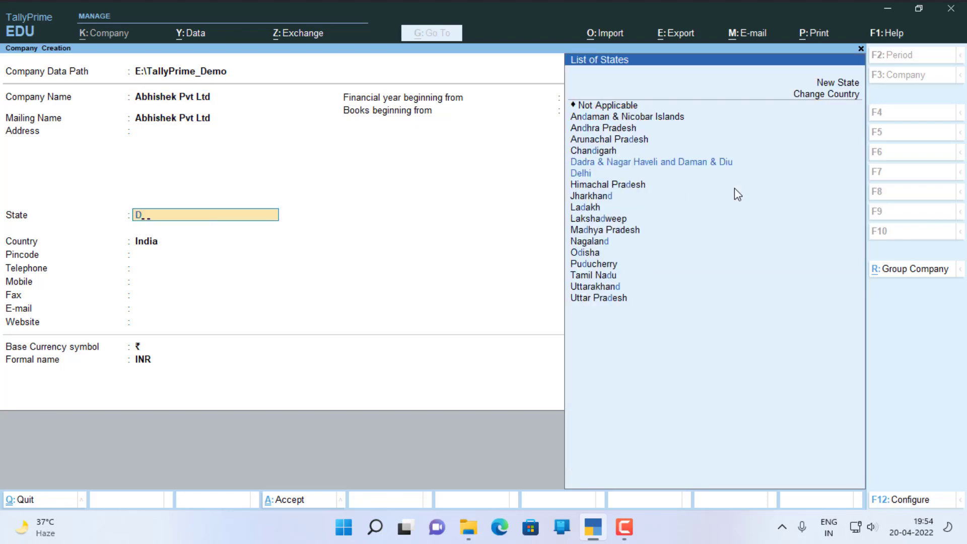
pyautogui.press('Return')
pyautogui.press('Return')
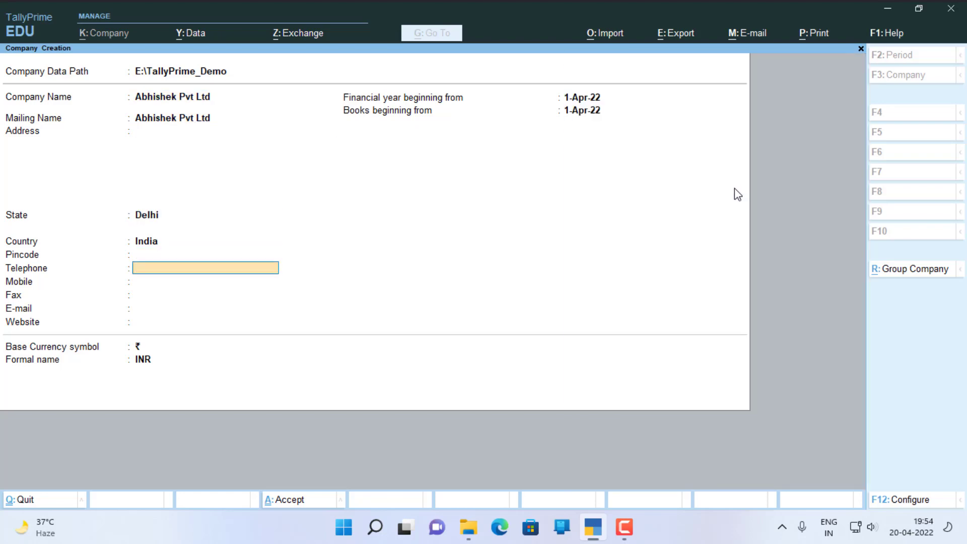
pyautogui.press('Return')
pyautogui.press('Return')
pyautogui.press('Return')
pyautogui.press('Return')
pyautogui.press('Return')
pyautogui.press('Return')
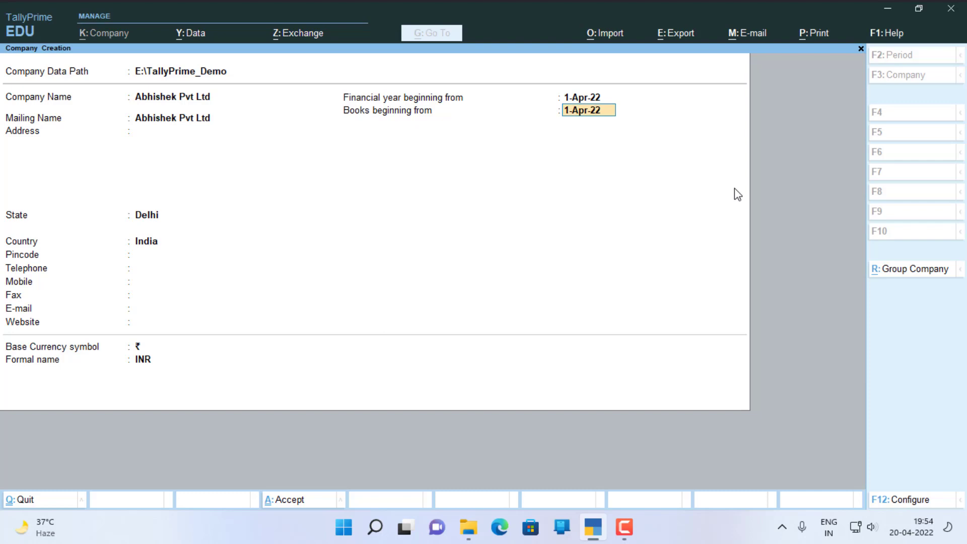
pyautogui.press('F12')
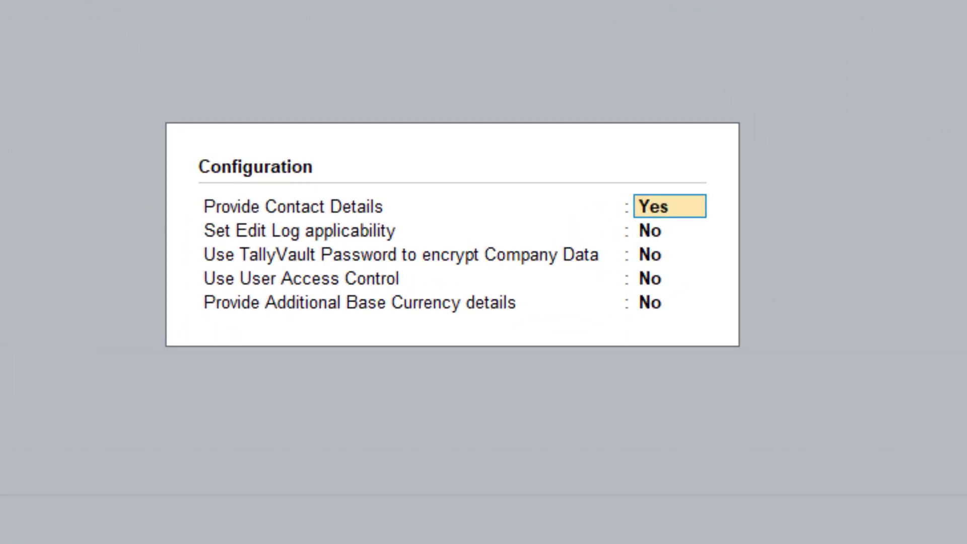
# - Set Use User Access Control to Yes and accept the configuration
pyautogui.press('Return')
pyautogui.press('Return')
pyautogui.press('Return')
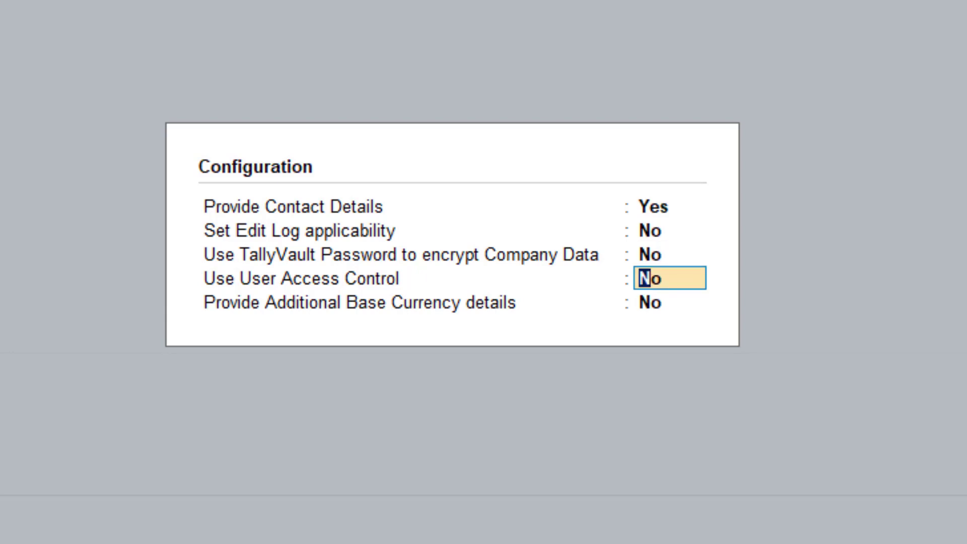
pyautogui.write('y')
pyautogui.press('Return')
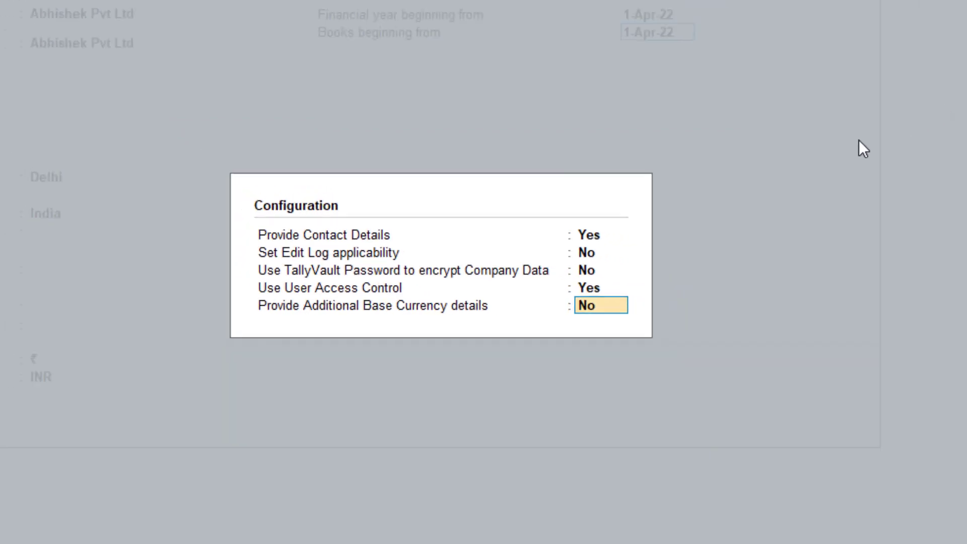
pyautogui.press('Return')
pyautogui.press('Return')
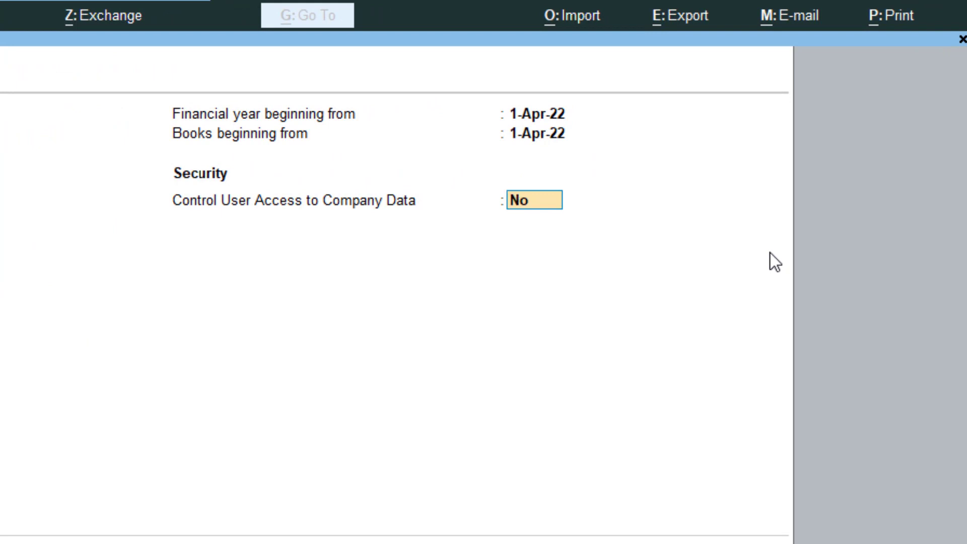
# - Turn on Control User Access to Company Data with an administrator username and confirmed password
pyautogui.write('y')
pyautogui.press('Return')
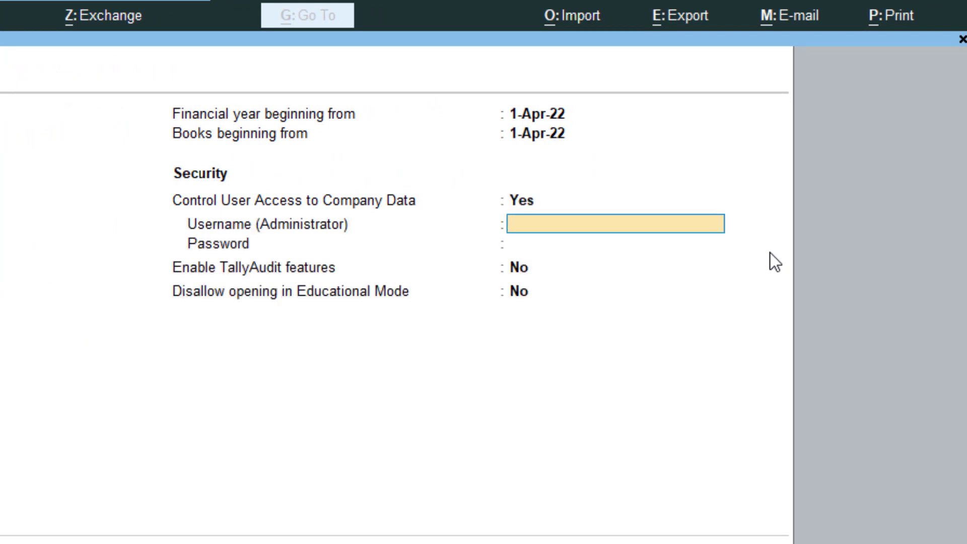
pyautogui.write('a')
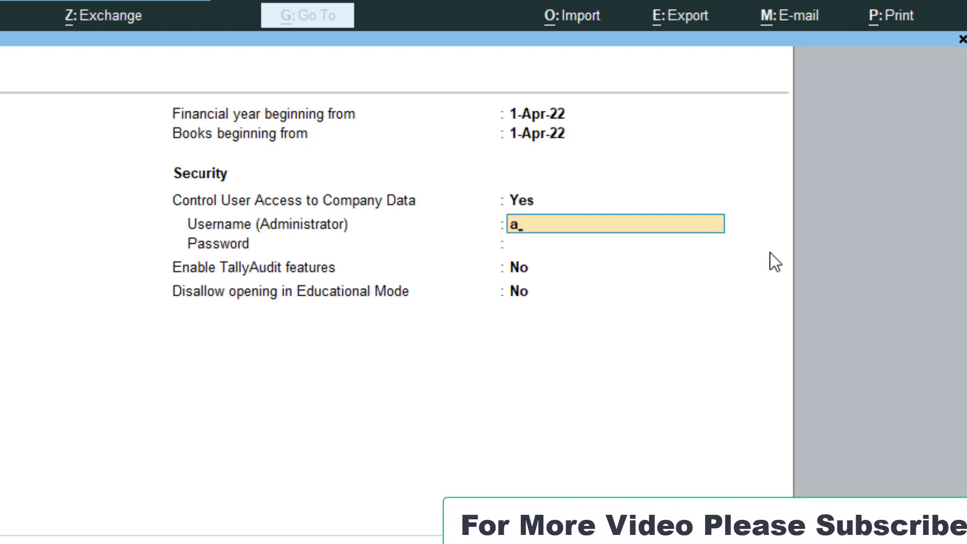
pyautogui.write('dmin')
pyautogui.press('Return')
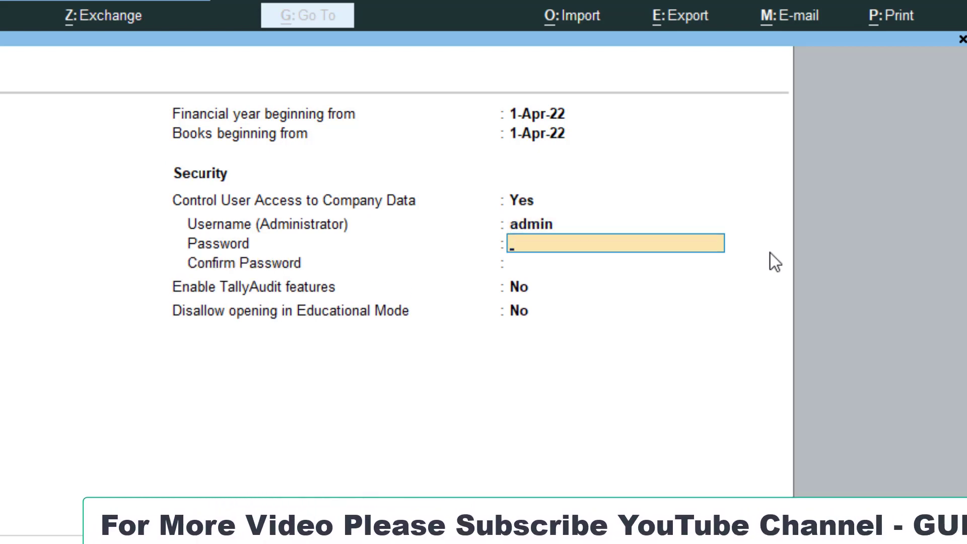
pyautogui.write('***')
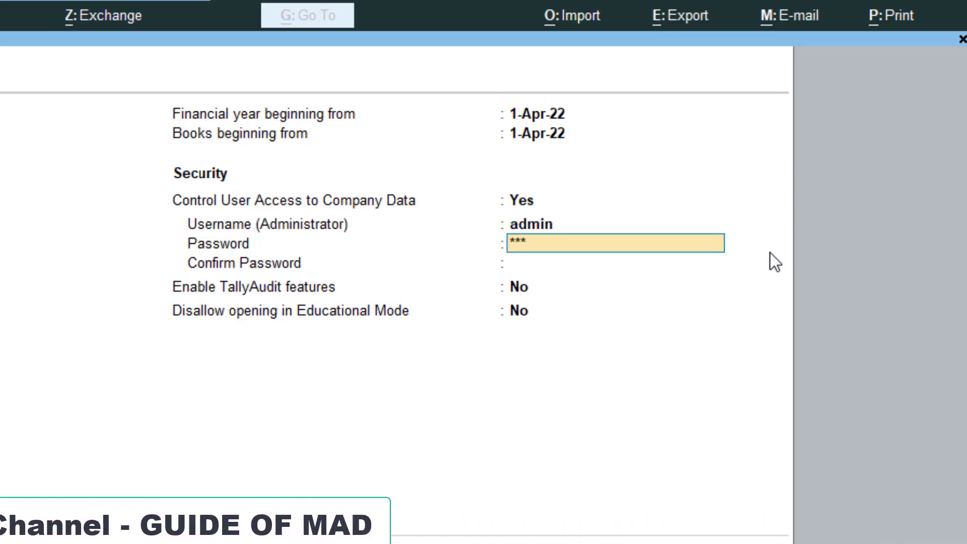
pyautogui.press('Return')
pyautogui.write('**')
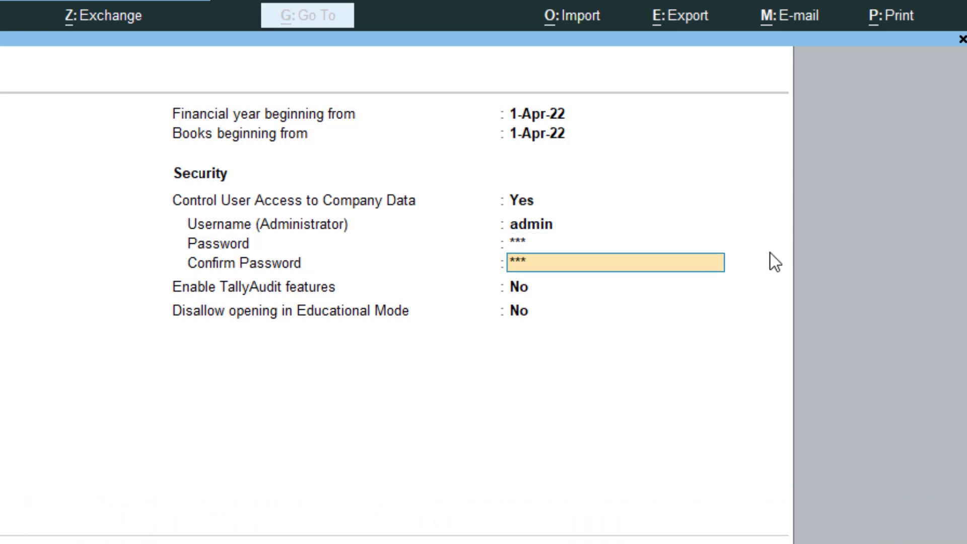
pyautogui.write('*')
pyautogui.press('Return')
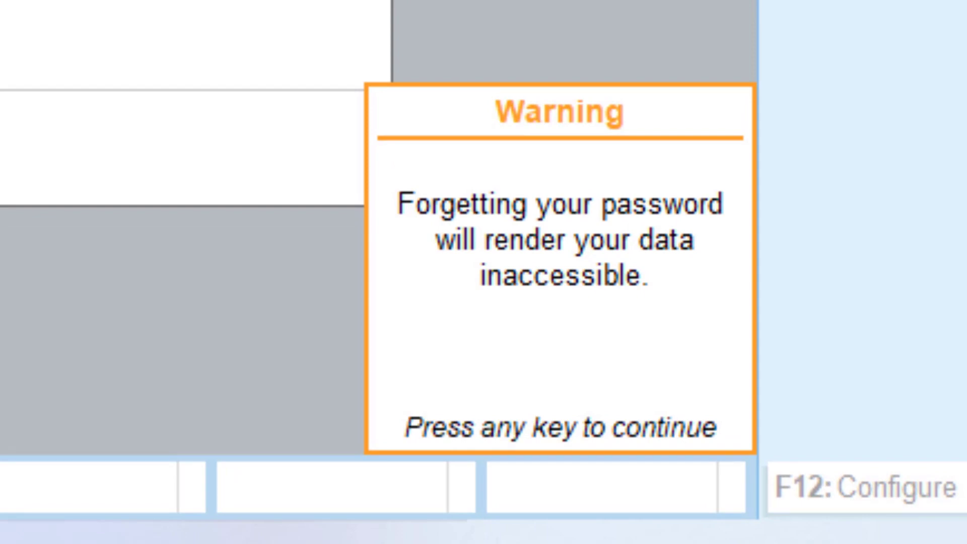
# - Dismiss the password warning and accept the form to save Abhishek Pvt Ltd
pyautogui.press('Return')
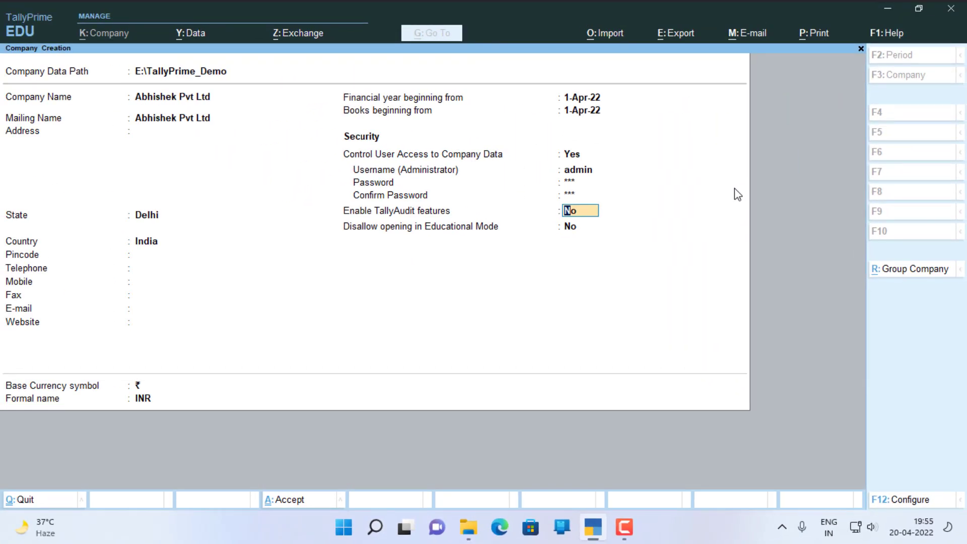
pyautogui.press('Return')
pyautogui.press('Return')
pyautogui.press('Return')
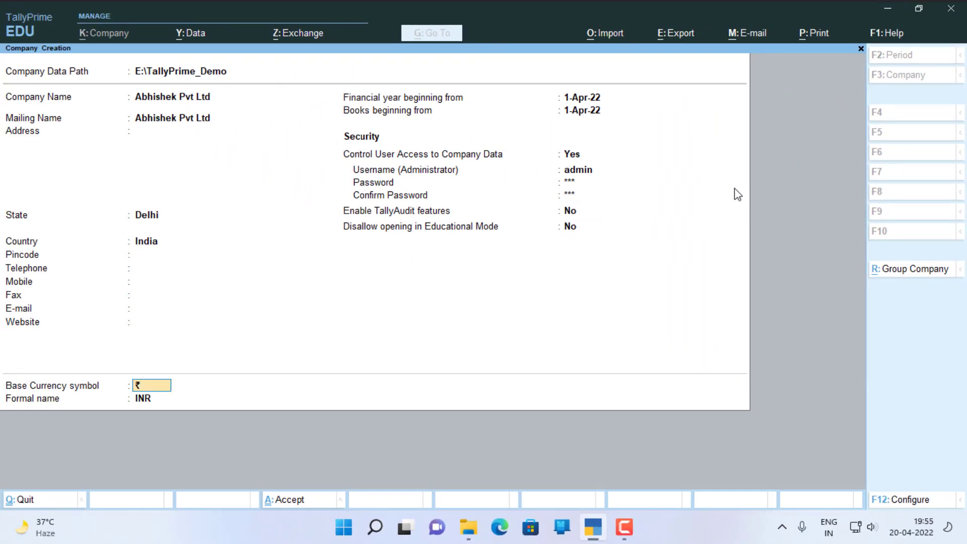
pyautogui.press('Return')
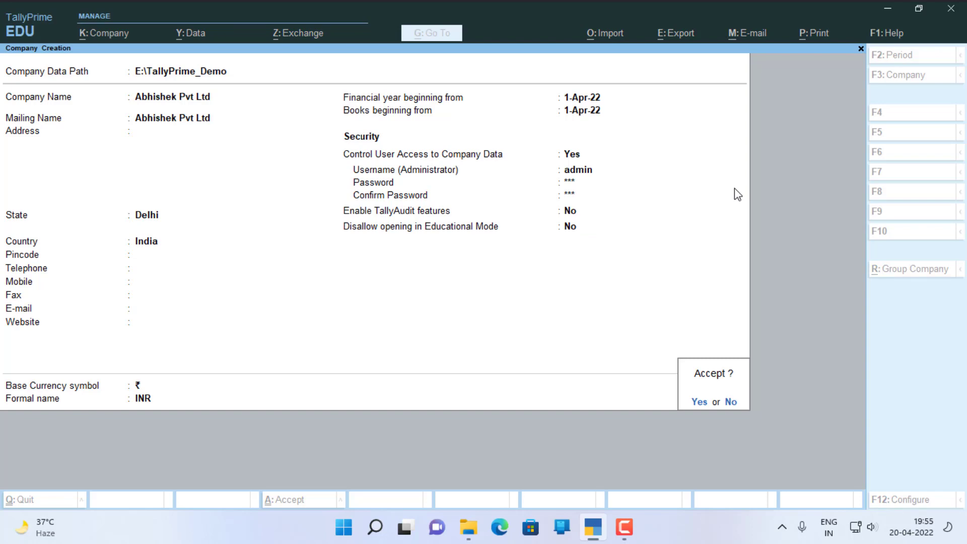
pyautogui.press('Return')
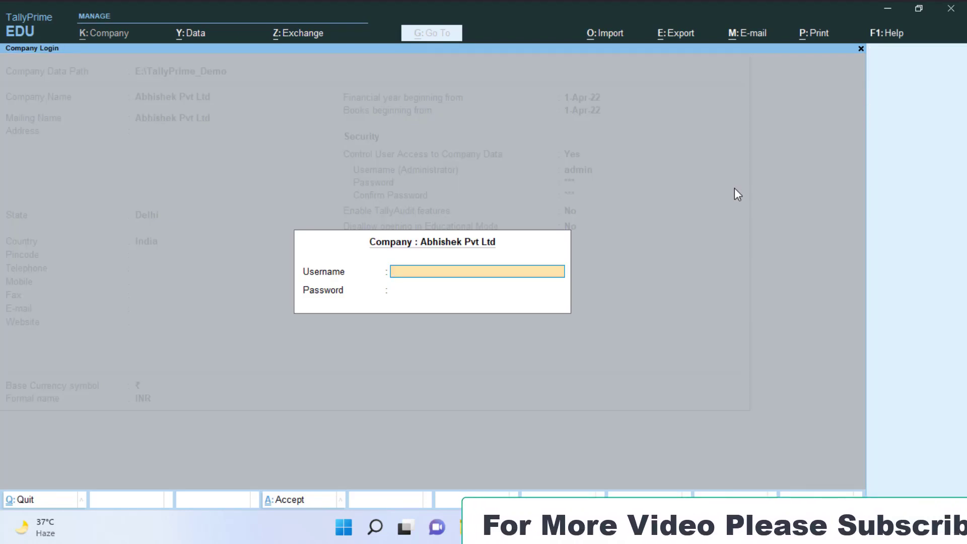
# - Log in to Abhishek Pvt Ltd as administrator and accept the default company features
pyautogui.write('admin')
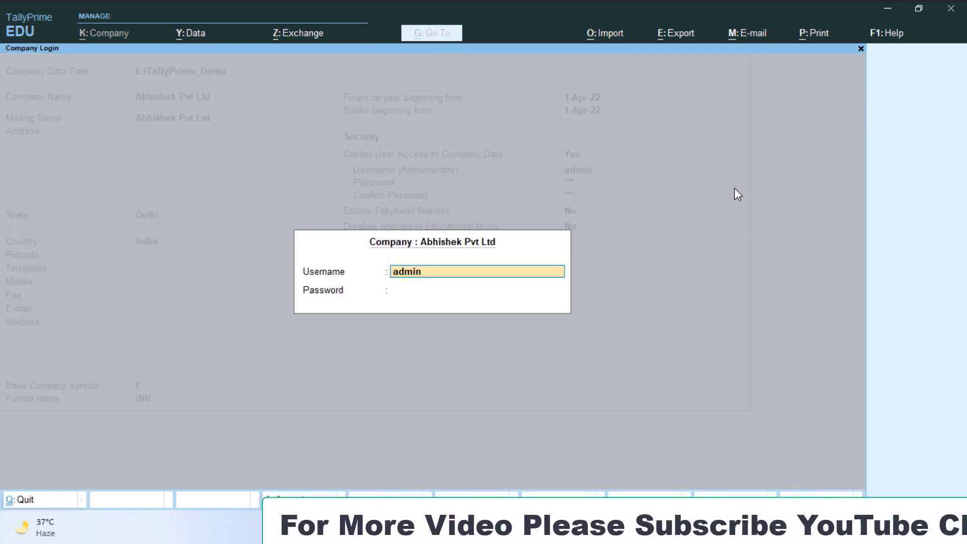
pyautogui.press('Return')
pyautogui.write('**')
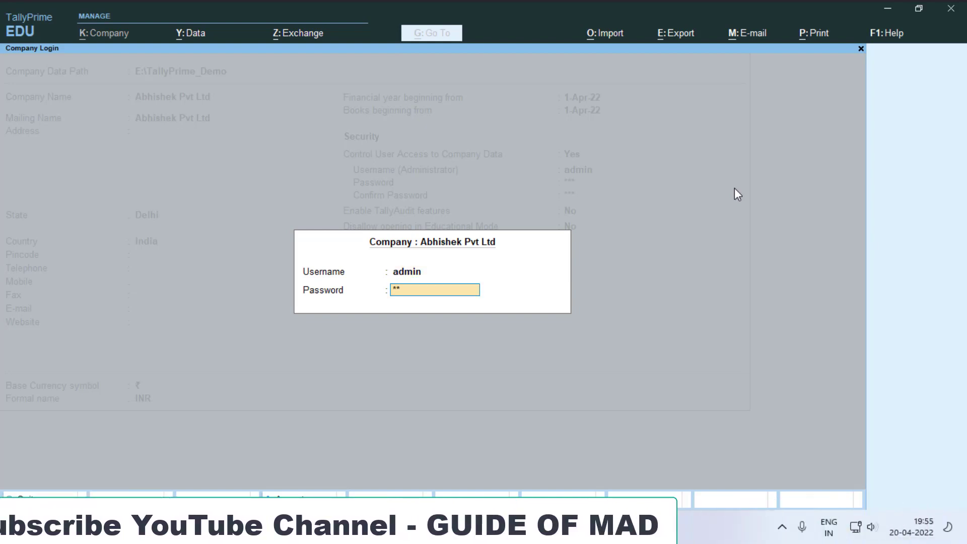
pyautogui.press('Return')
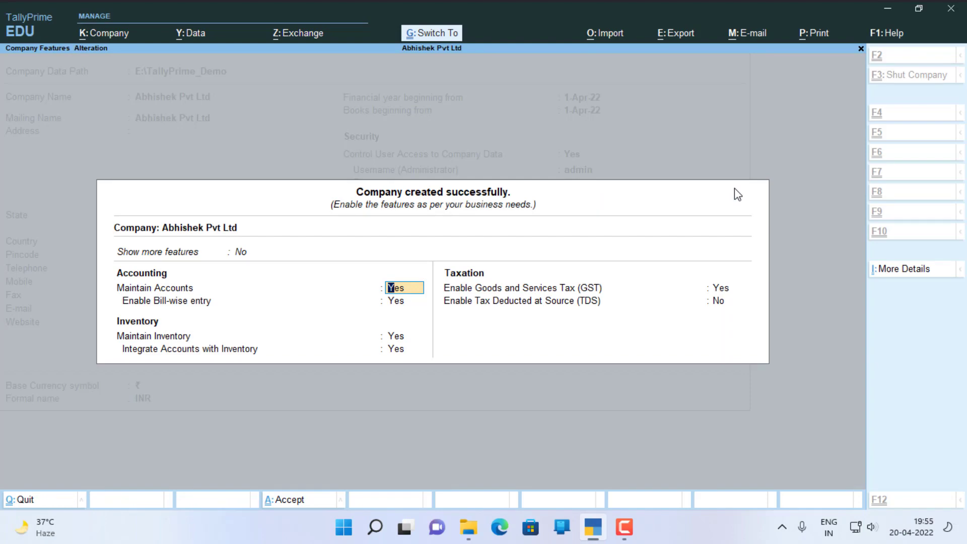
pyautogui.hotkey('ctrl', 'a')
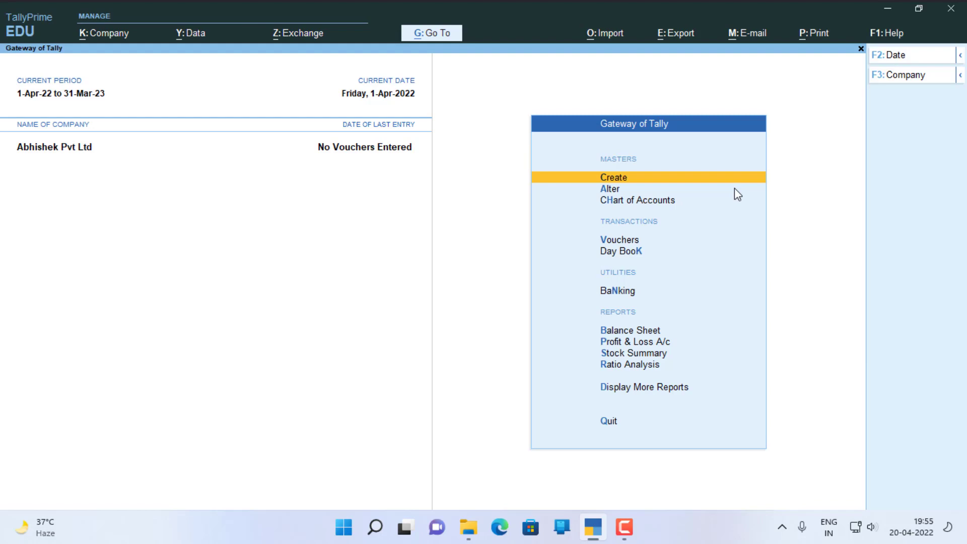
# - Load Gupta Store (Adhyapapk Nagar) from the Select Company list
pyautogui.press('F3')
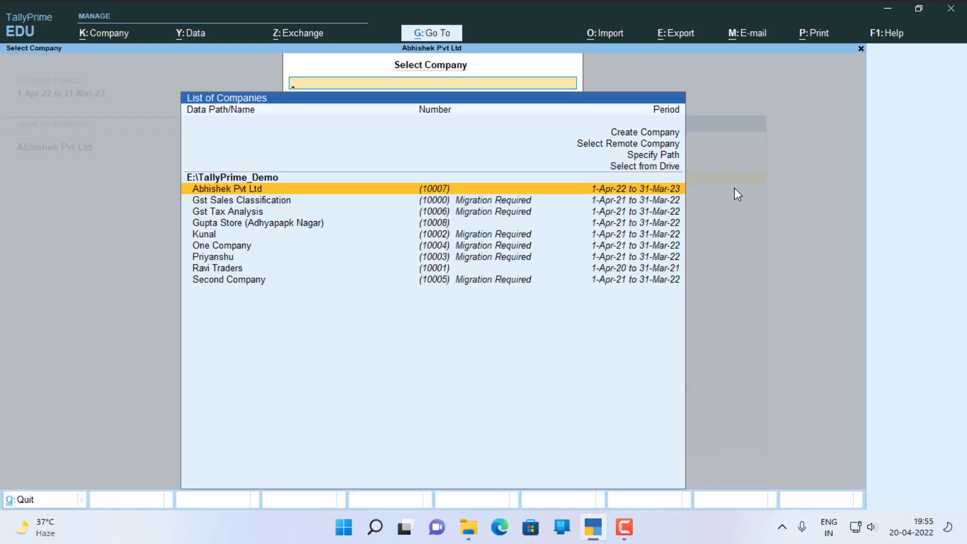
pyautogui.press('Down')
pyautogui.press('Down')
pyautogui.press('Down')
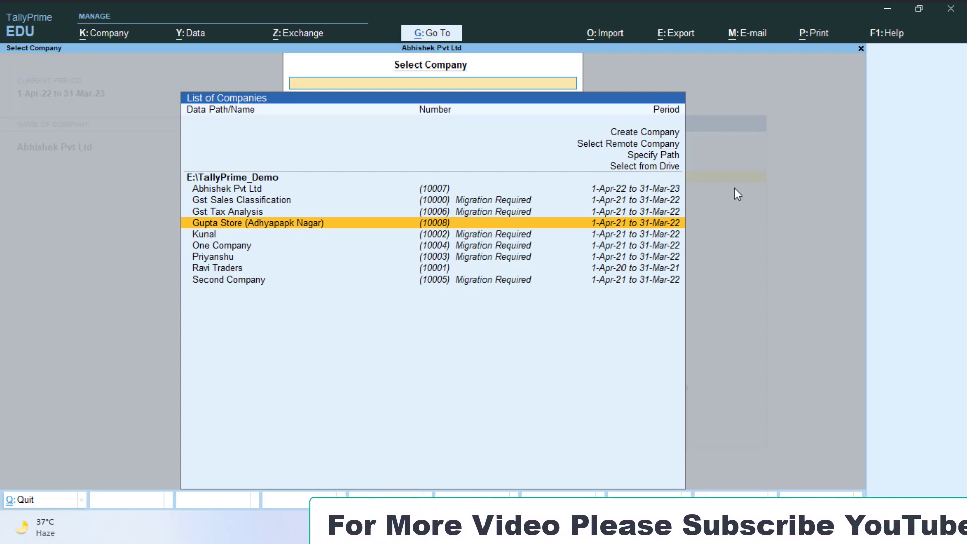
pyautogui.press('Return')
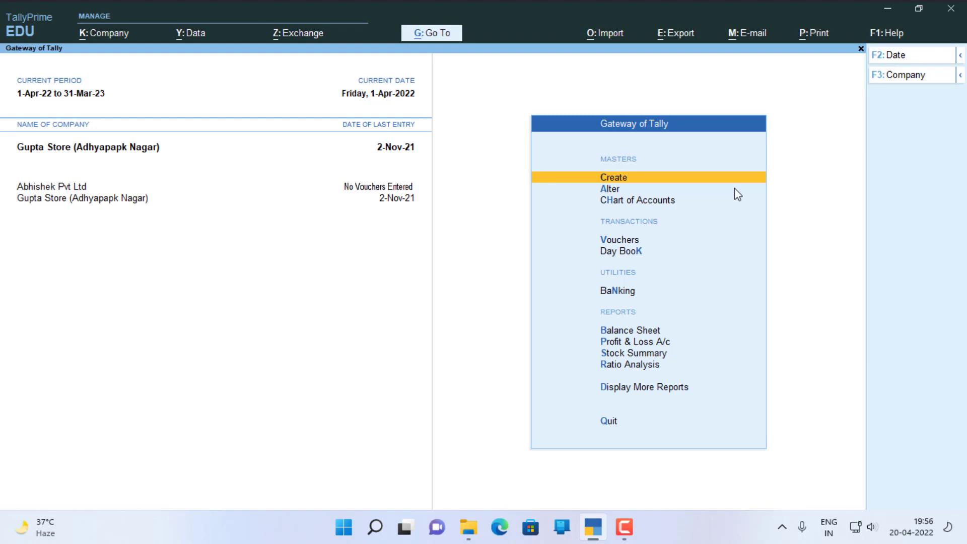
# - Bring up Security And User Access for Gupta Store (Adhyapapk Nagar) through the Company menu
pyautogui.hotkey('alt', 'k')
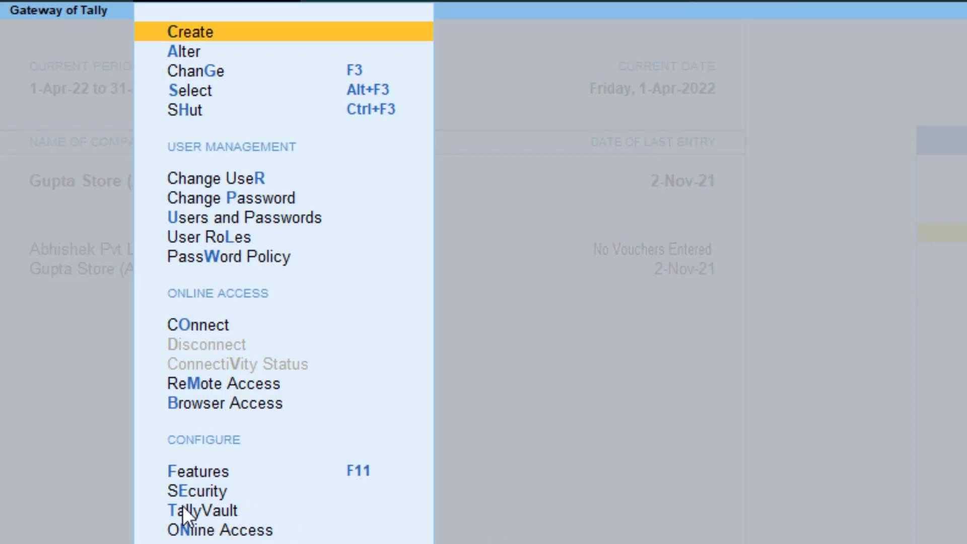
pyautogui.press('e')
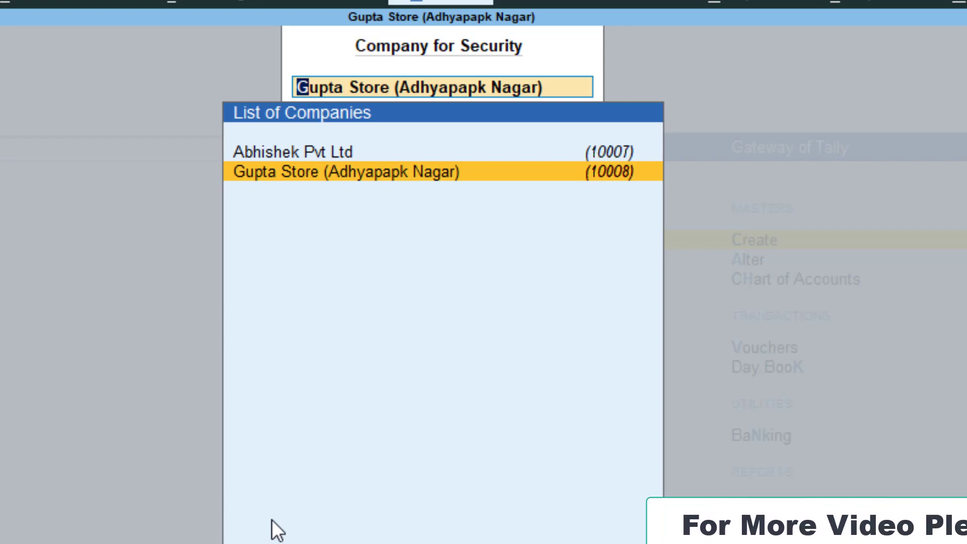
pyautogui.press('Return')
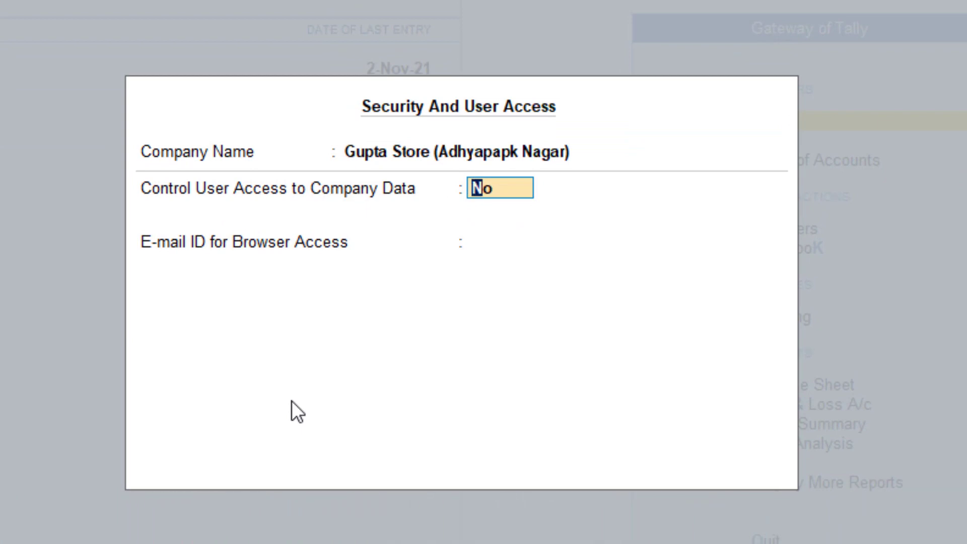
# - Enable Control User Access for Gupta Store with an administrator username and confirmed password, then save
pyautogui.write('y')
pyautogui.press('Return')
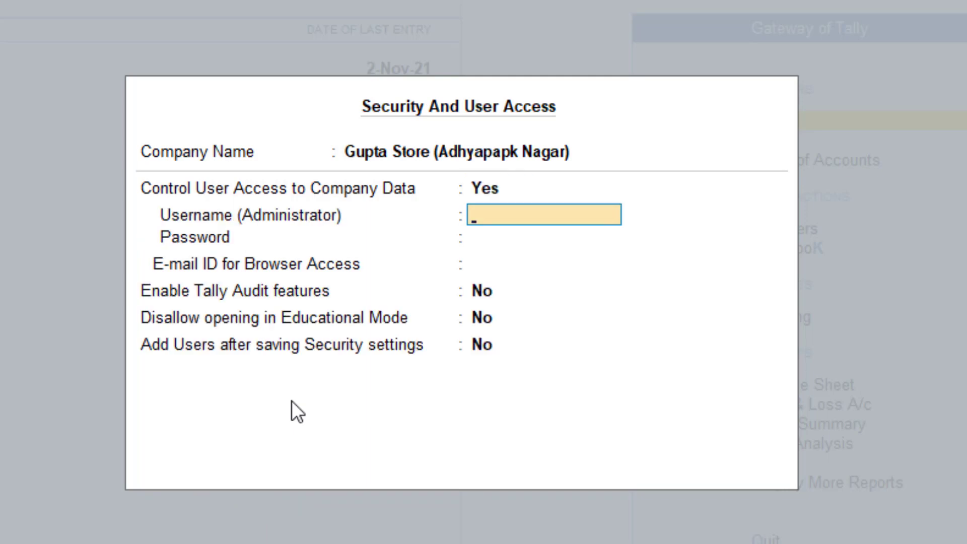
pyautogui.press('Return')
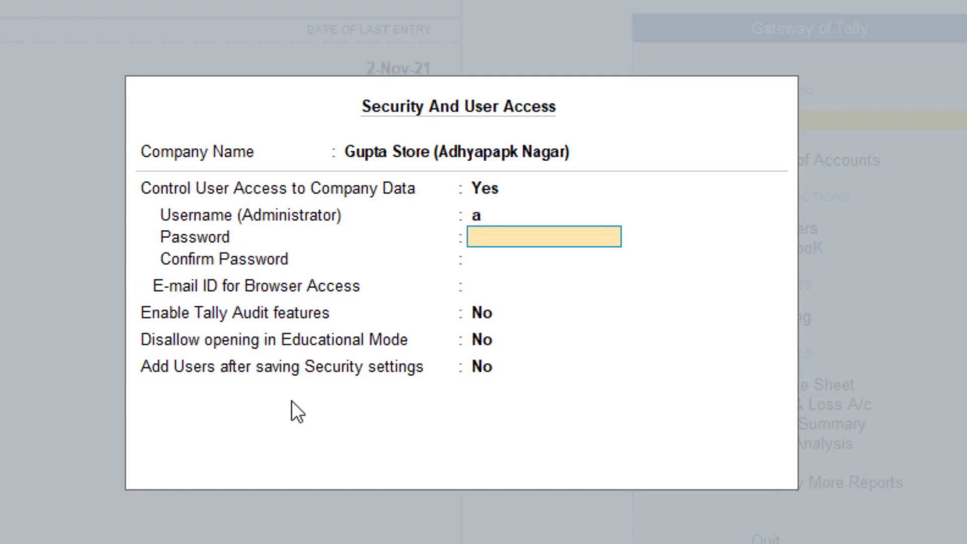
pyautogui.press('Return')
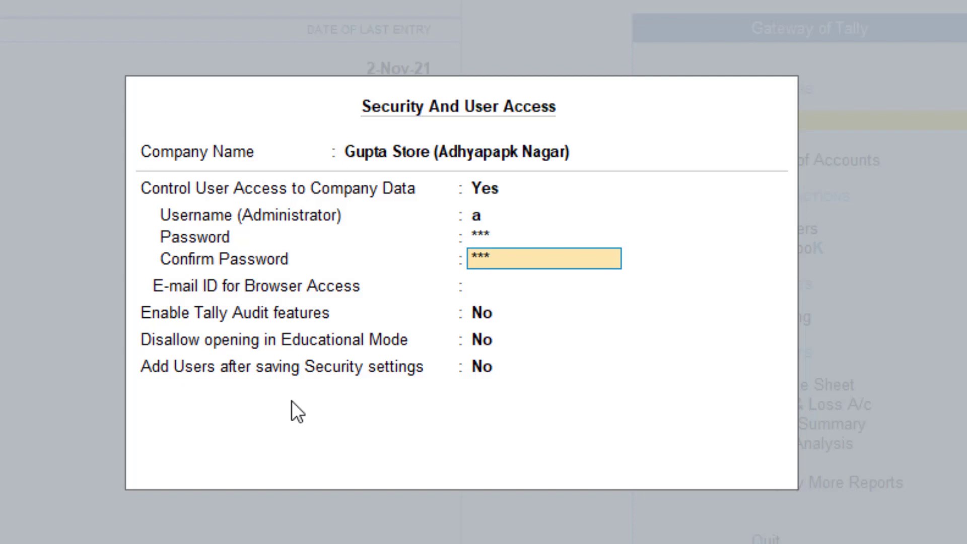
pyautogui.press('Return')
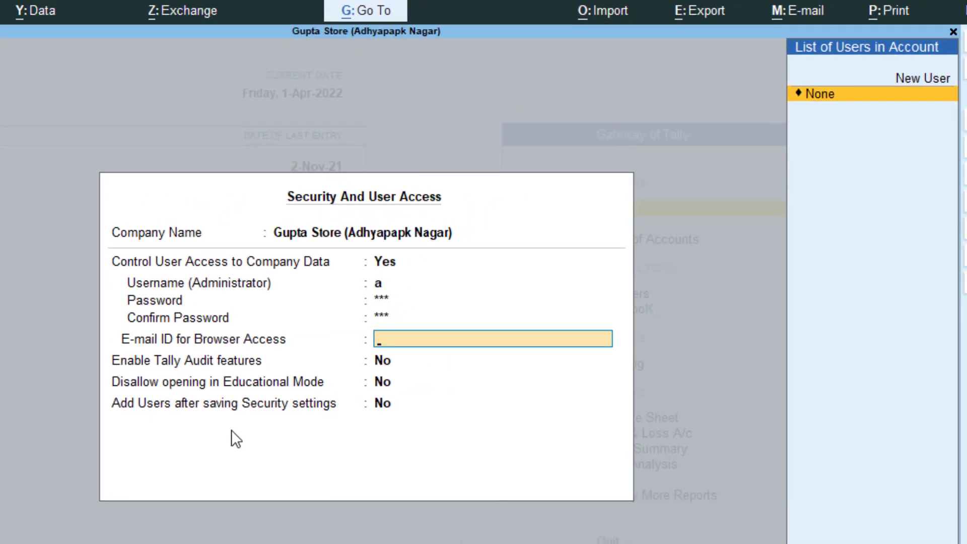
pyautogui.press('Return')
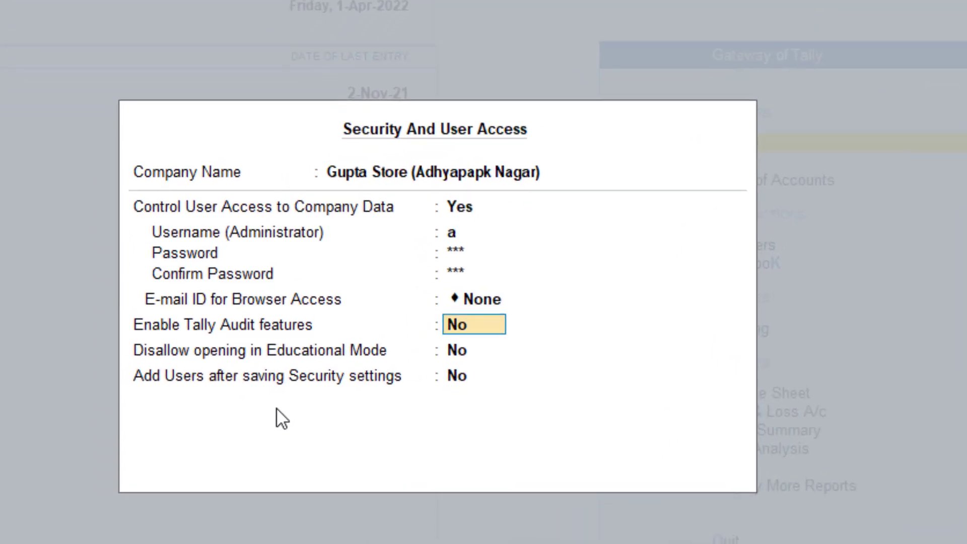
pyautogui.press('Return')
pyautogui.press('Return')
pyautogui.press('Return')
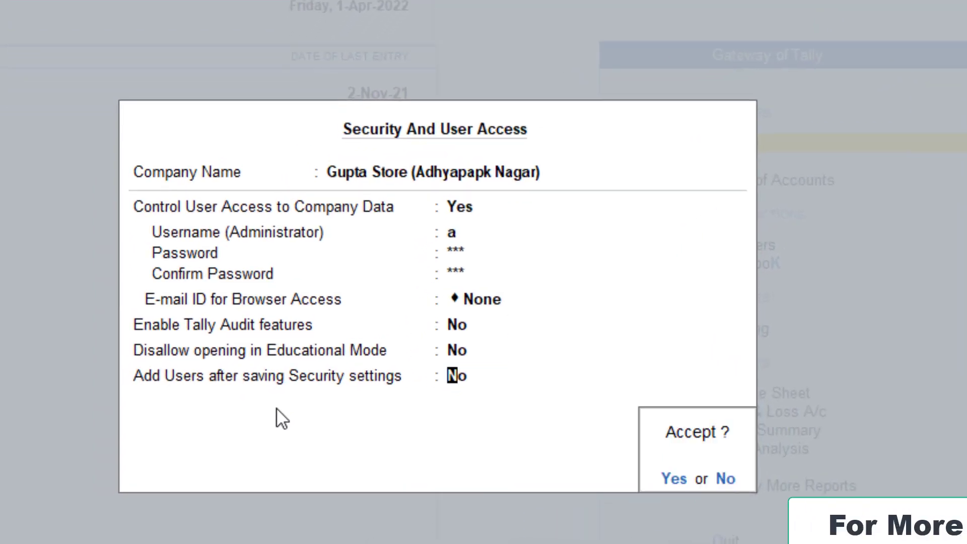
pyautogui.press('Return')
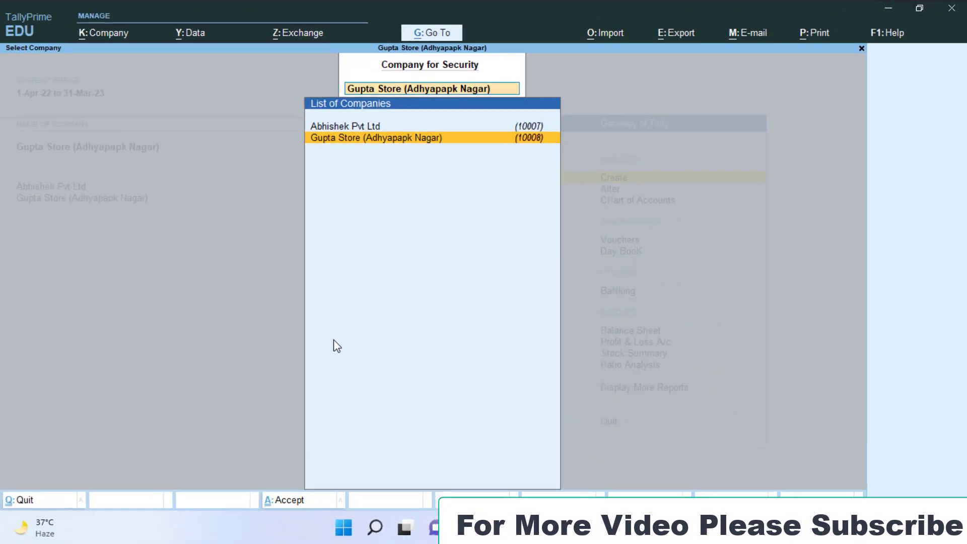